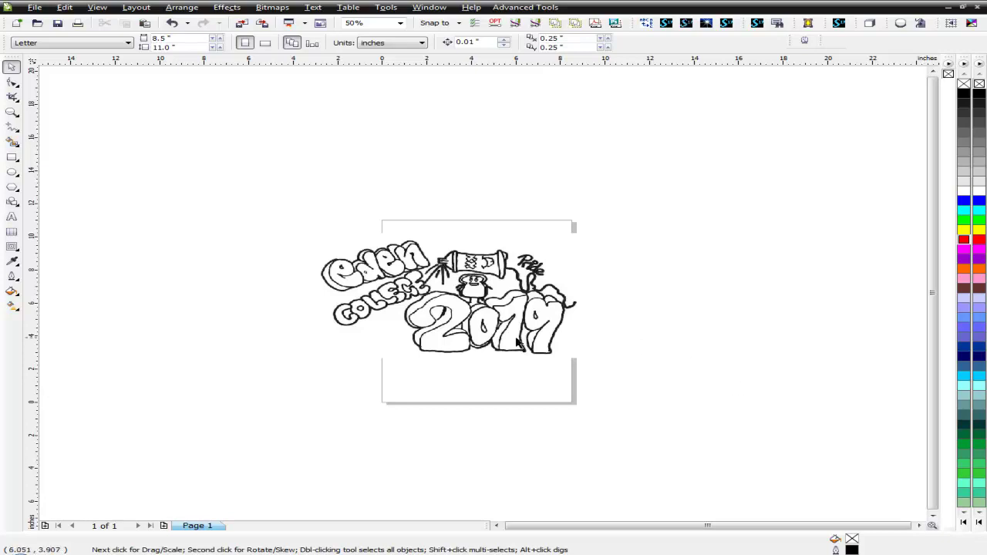
{"action": "key", "text": "shift+F9"}
{"action": "key", "text": "shift+F9"}
{"action": "scroll", "coordinate": [409, 255], "scroll_direction": "up", "scroll_amount": 1}
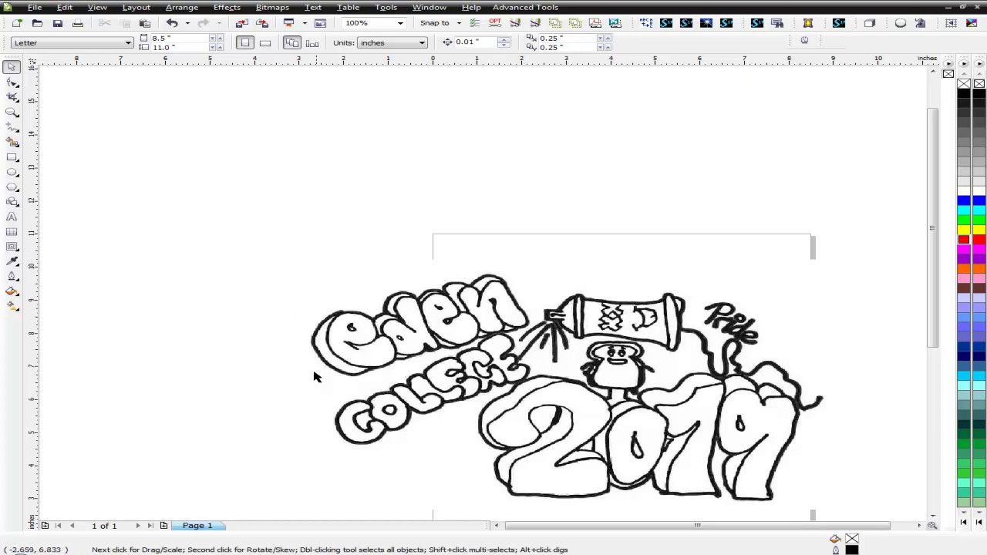
{"action": "scroll", "coordinate": [621, 418], "scroll_direction": "down", "scroll_amount": 1}
{"action": "scroll", "coordinate": [540, 324], "scroll_direction": "up", "scroll_amount": 1}
{"action": "scroll", "coordinate": [493, 301], "scroll_direction": "down", "scroll_amount": 1}
{"action": "scroll", "coordinate": [472, 284], "scroll_direction": "up", "scroll_amount": 1}
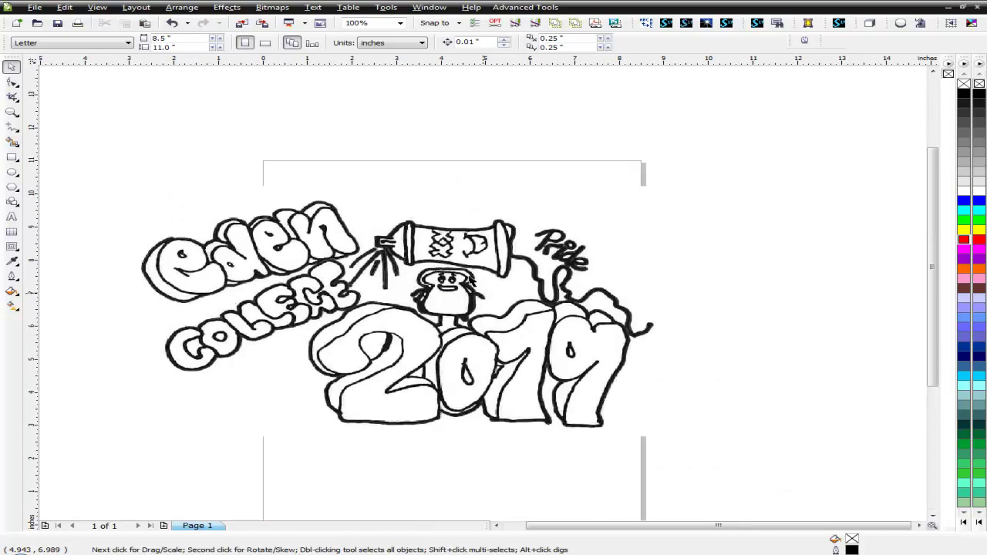
- Convert the Eden College 2019 bitmap to vector curves with Quick Trace
{"action": "left_click", "coordinate": [463, 287]}
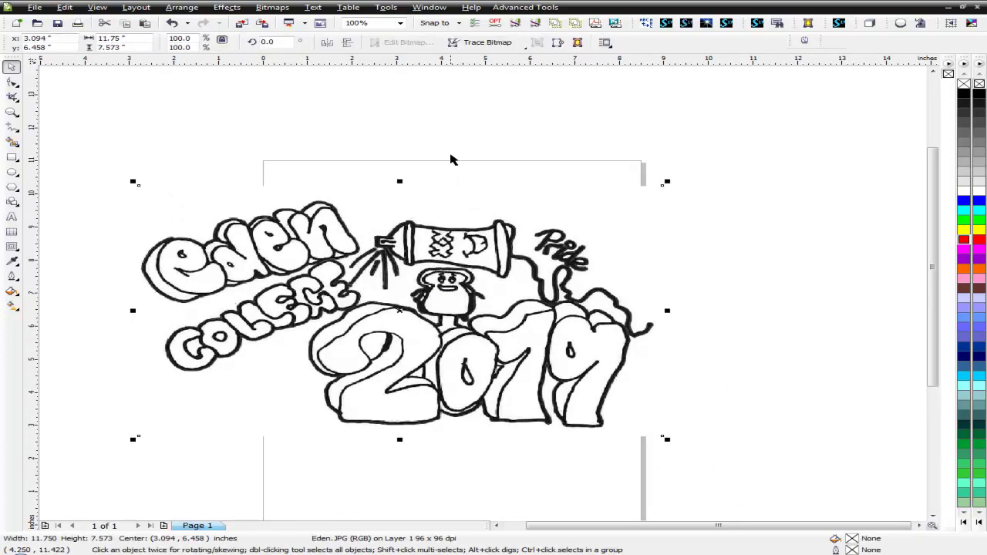
{"action": "left_click", "coordinate": [273, 7]}
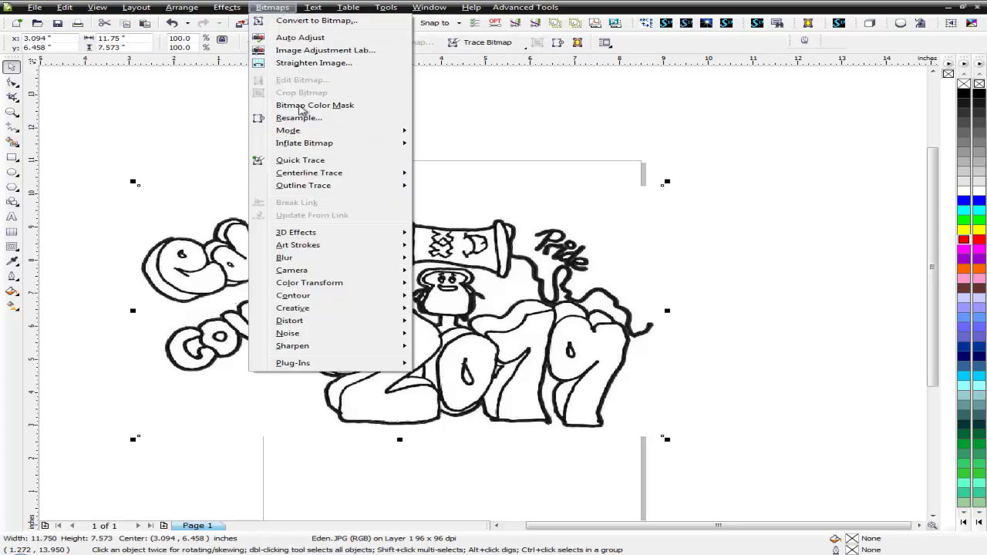
{"action": "left_click", "coordinate": [312, 161]}
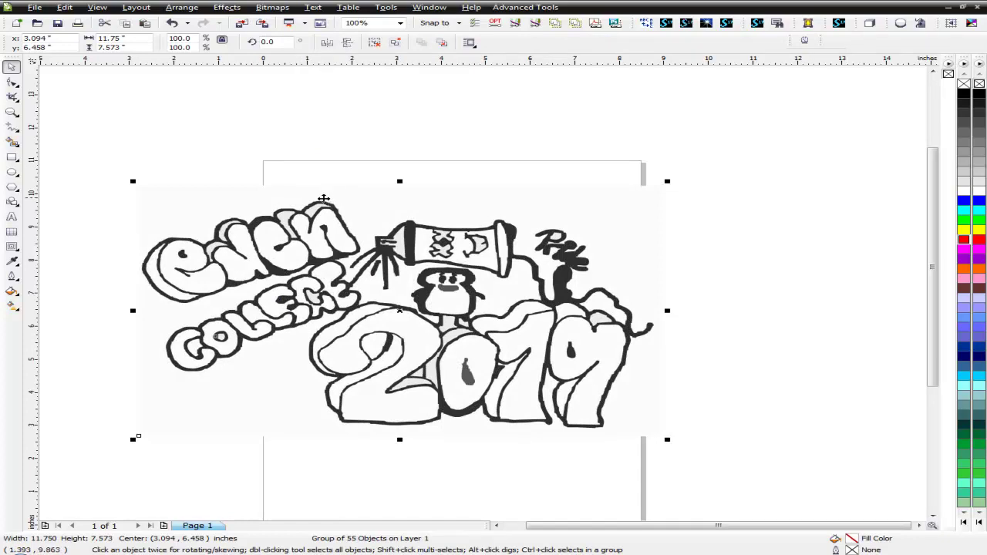
{"action": "left_click", "coordinate": [309, 159]}
- Move the traced group above the original bitmap and delete the original bitmap
{"action": "key", "text": "F3"}
{"action": "left_click_drag", "start_coordinate": [394, 420], "coordinate": [391, 260]}
{"action": "left_click", "coordinate": [522, 364]}
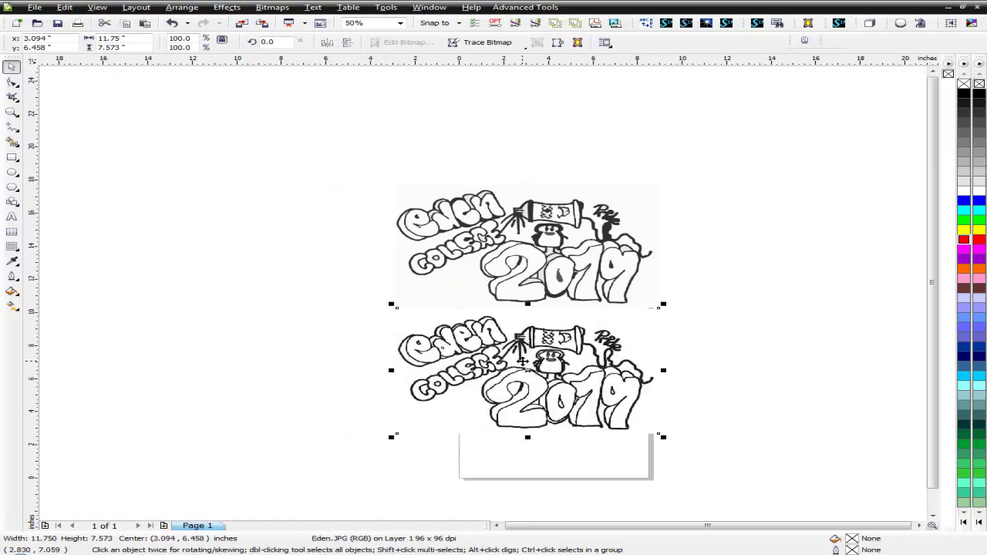
{"action": "key", "text": "Delete"}
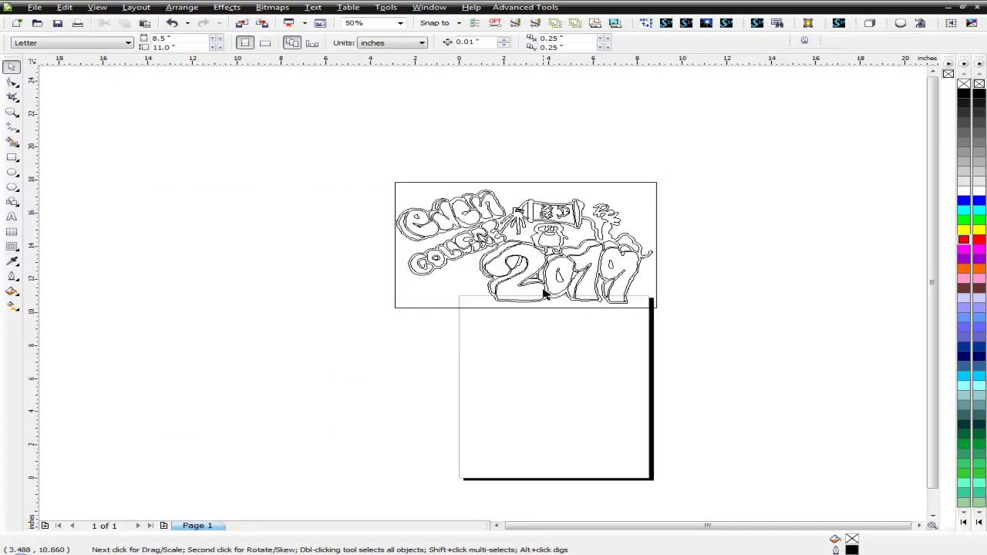
- Ungroup the traced artwork and delete the large background rectangle behind it
{"action": "left_click", "coordinate": [555, 268]}
{"action": "right_click", "coordinate": [556, 262]}
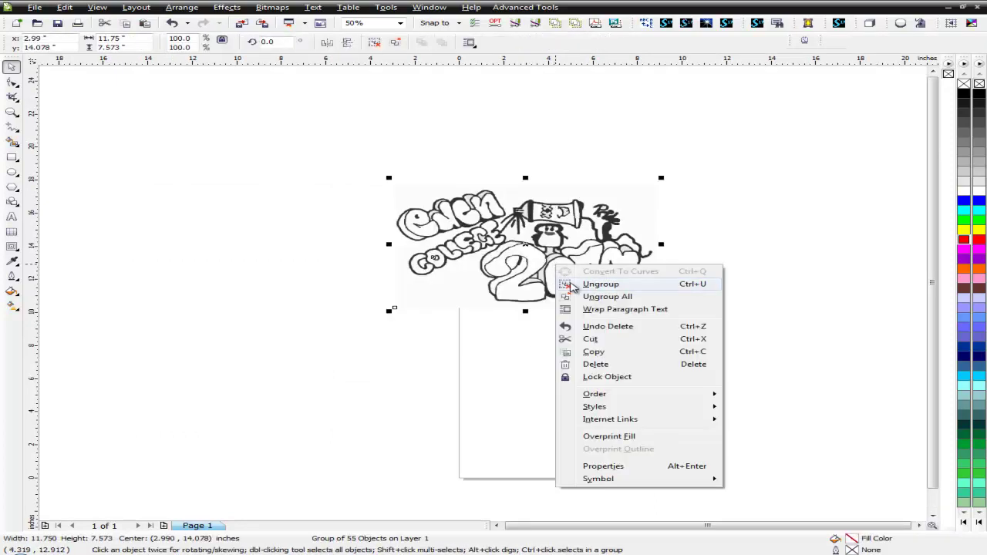
{"action": "left_click", "coordinate": [573, 284]}
{"action": "key", "text": "shift+F9"}
{"action": "left_click", "coordinate": [588, 340]}
{"action": "left_click", "coordinate": [651, 307]}
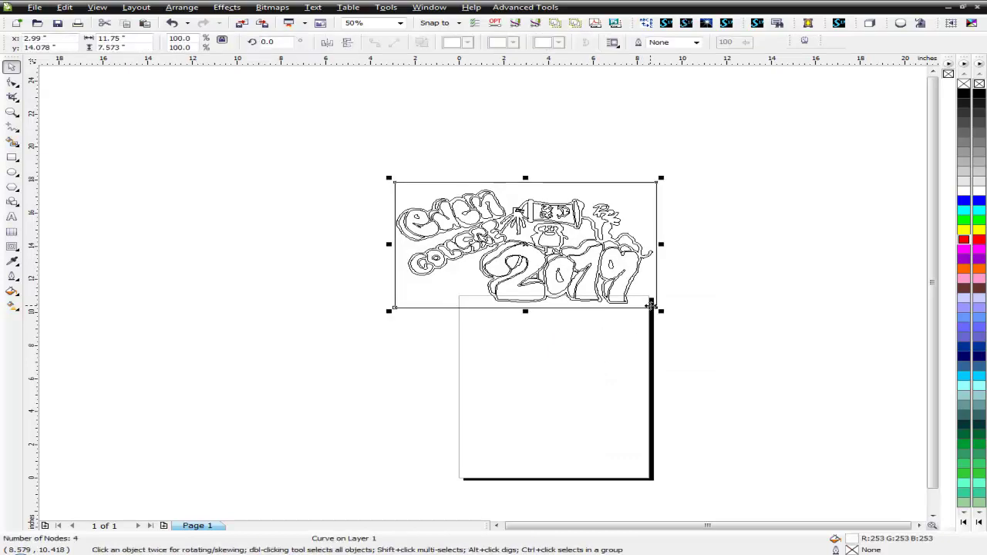
{"action": "key", "text": "Delete"}
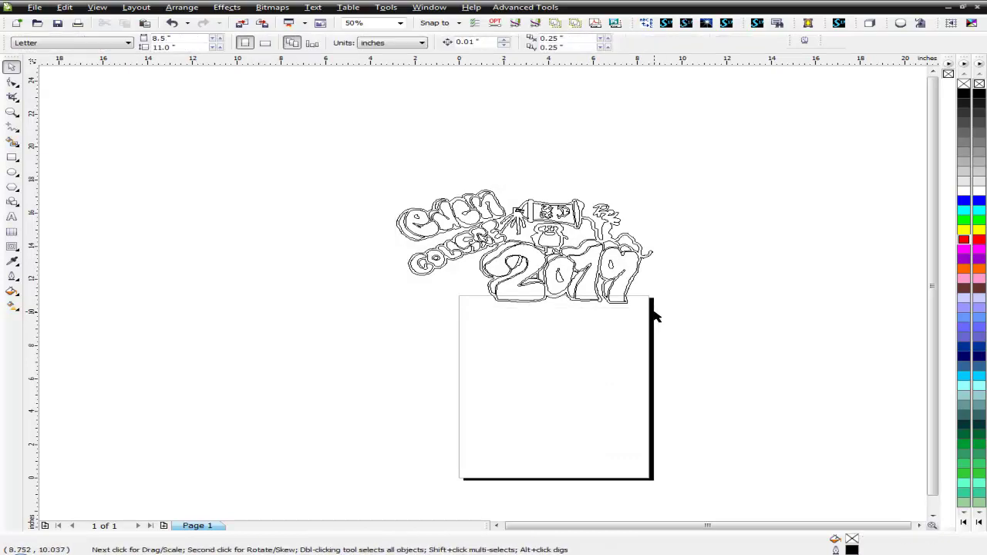
{"action": "key", "text": "shift+F9"}
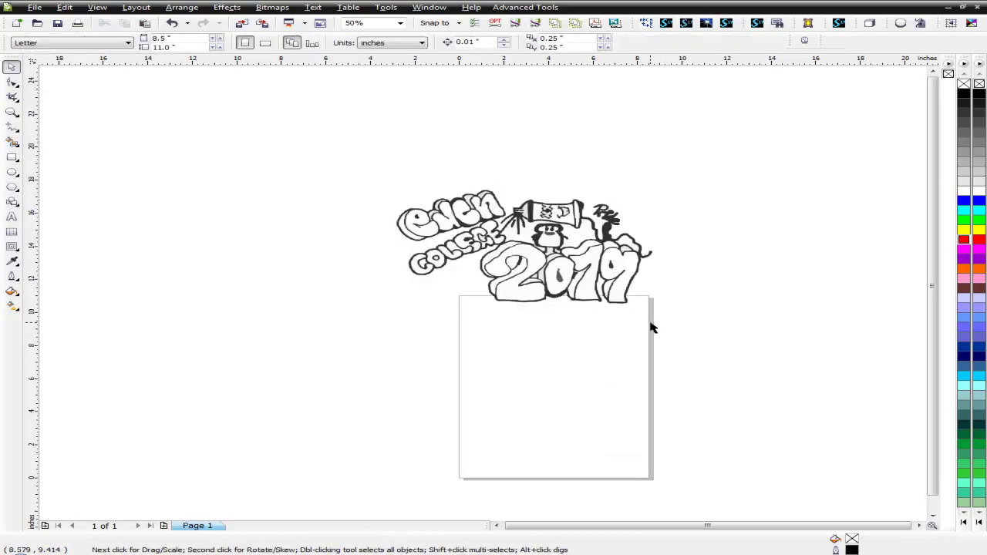
- Undo the background deletion and the ungrouping of the trace, and clear the selection
{"action": "key", "text": "ctrl+z"}
{"action": "key", "text": "ctrl+z"}
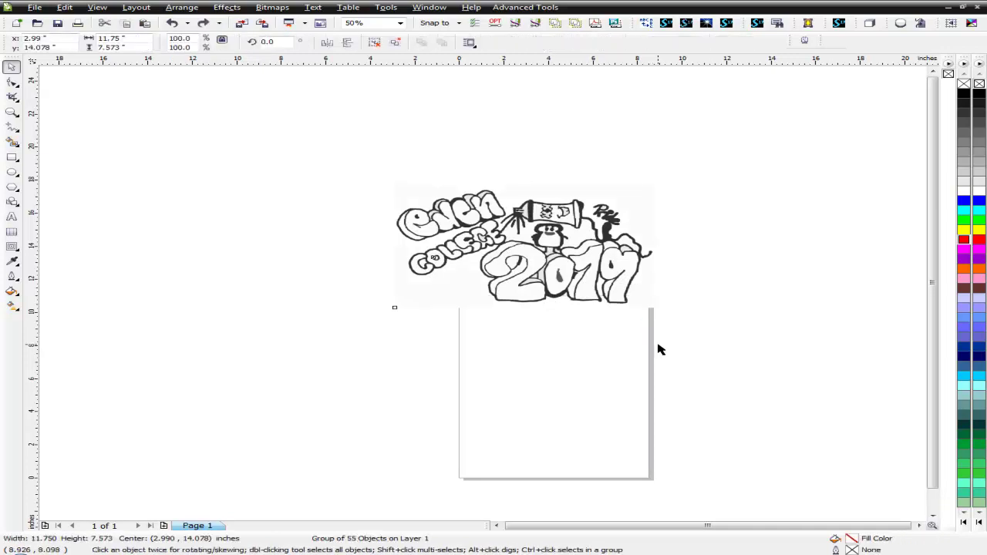
{"action": "key", "text": "Escape"}
- In wireframe view, ungroup the traced artwork and delete the large rectangle surrounding the lettering
{"action": "key", "text": "shift+F9"}
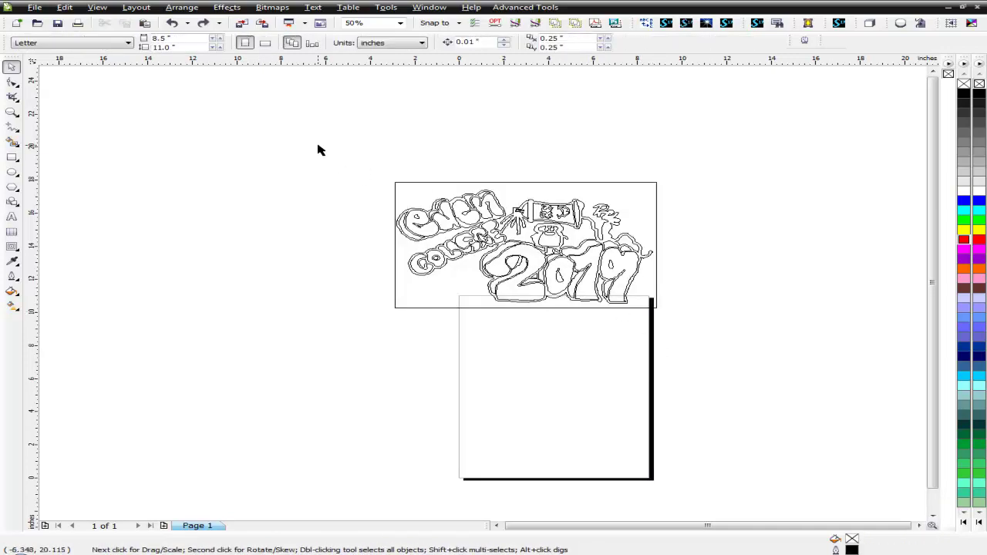
{"action": "left_click_drag", "start_coordinate": [319, 150], "coordinate": [742, 359]}
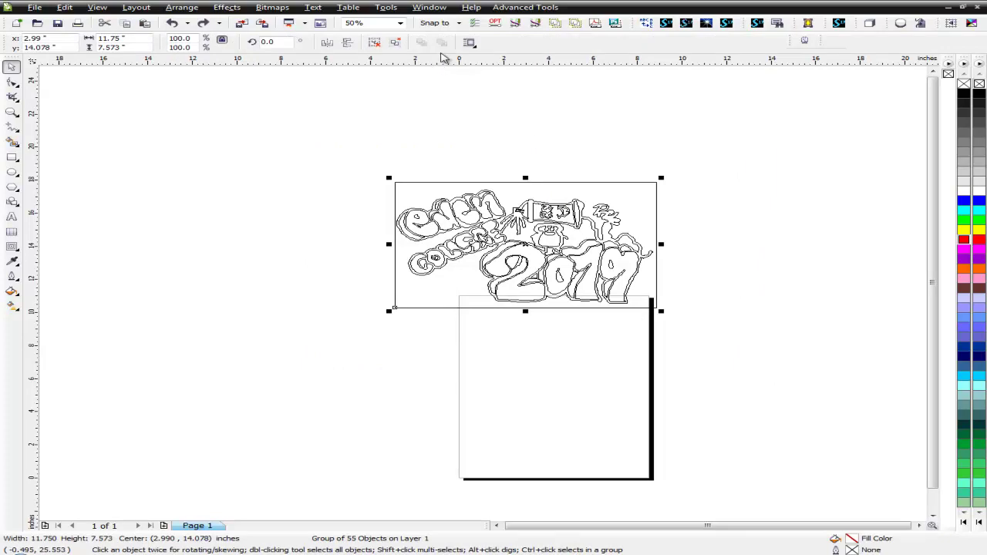
{"action": "right_click", "coordinate": [473, 185]}
{"action": "left_click", "coordinate": [502, 204]}
{"action": "left_click", "coordinate": [489, 158]}
{"action": "left_click_drag", "start_coordinate": [368, 155], "coordinate": [742, 378]}
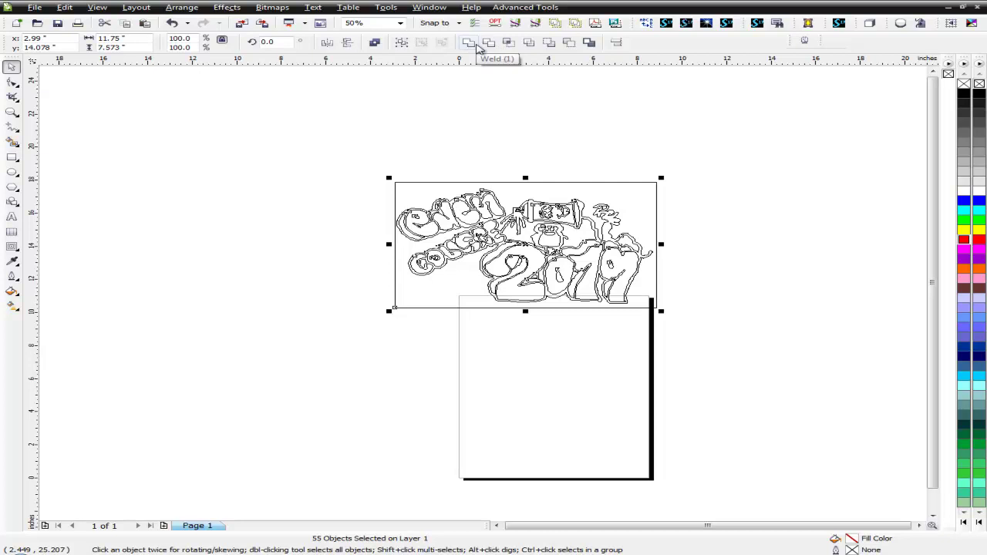
{"action": "left_click", "coordinate": [609, 189]}
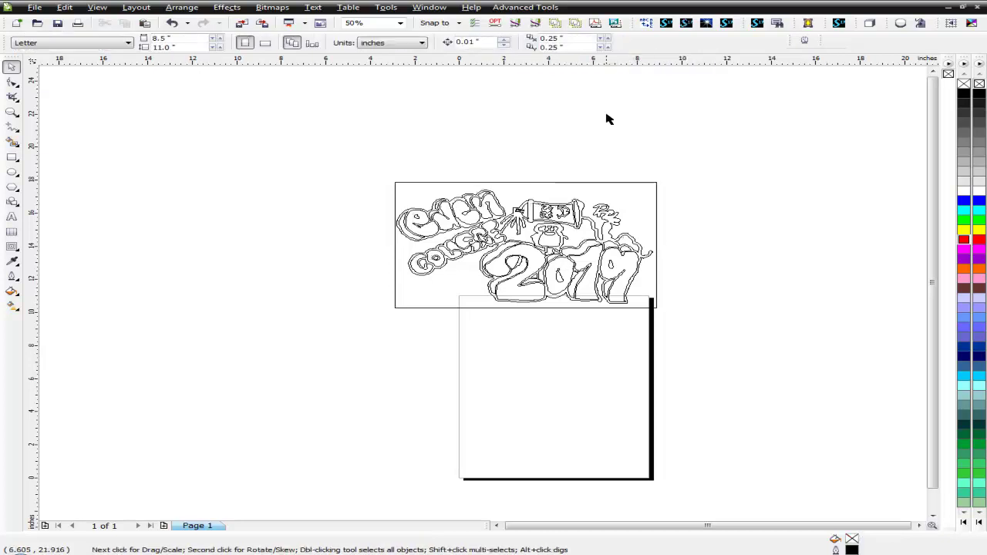
{"action": "left_click", "coordinate": [607, 182]}
{"action": "left_click", "coordinate": [607, 187]}
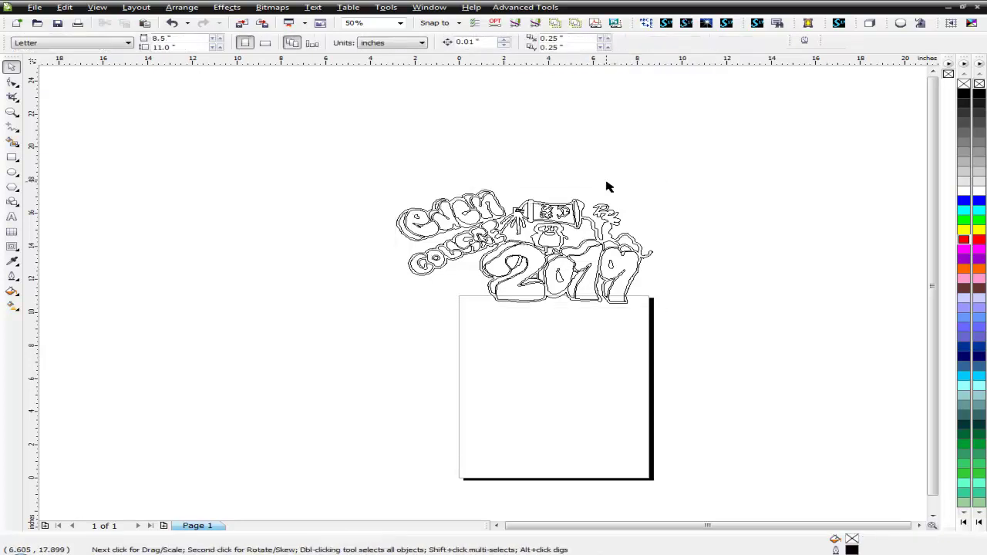
- Create a boundary object around all the traced shapes and give it a red outline
{"action": "left_click_drag", "start_coordinate": [346, 157], "coordinate": [717, 357]}
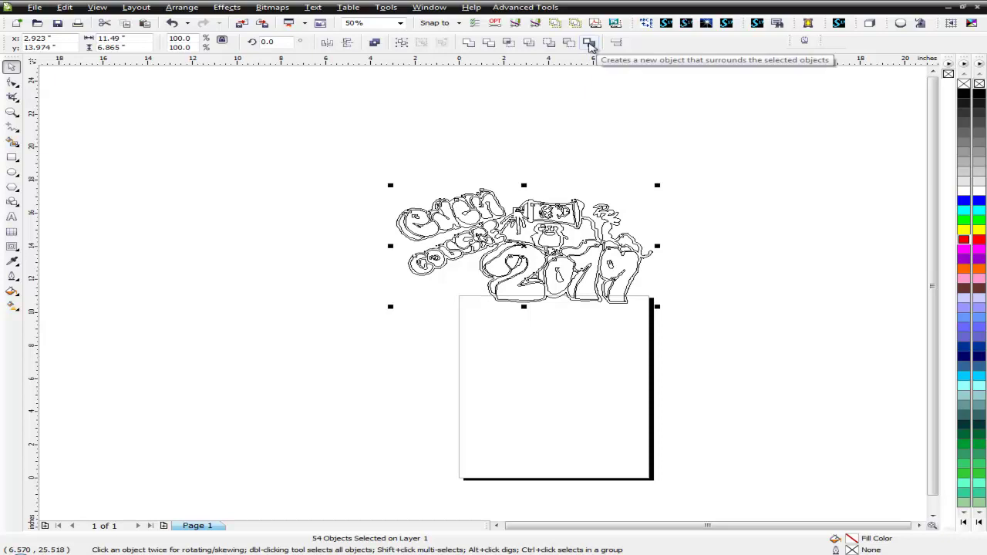
{"action": "left_click", "coordinate": [590, 45]}
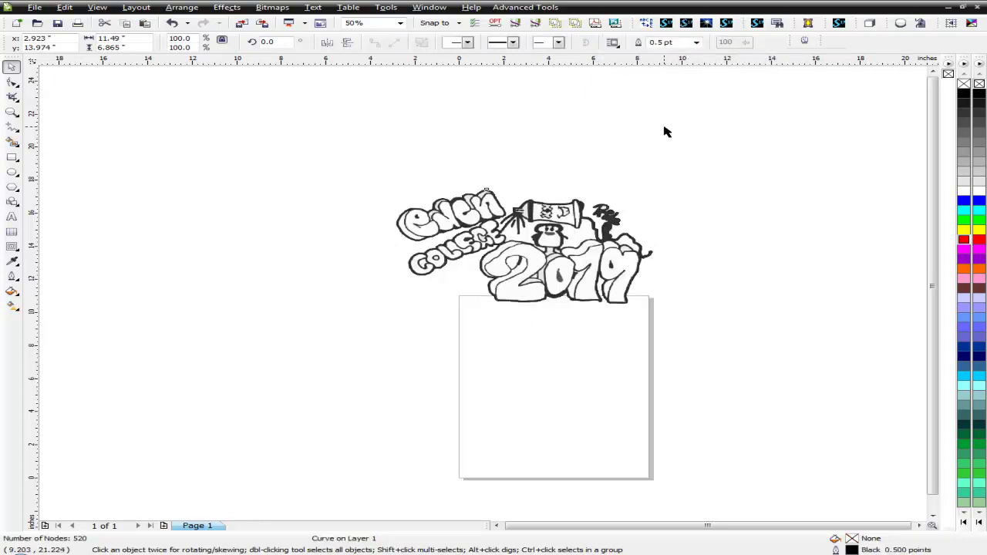
{"action": "right_click", "coordinate": [963, 239]}
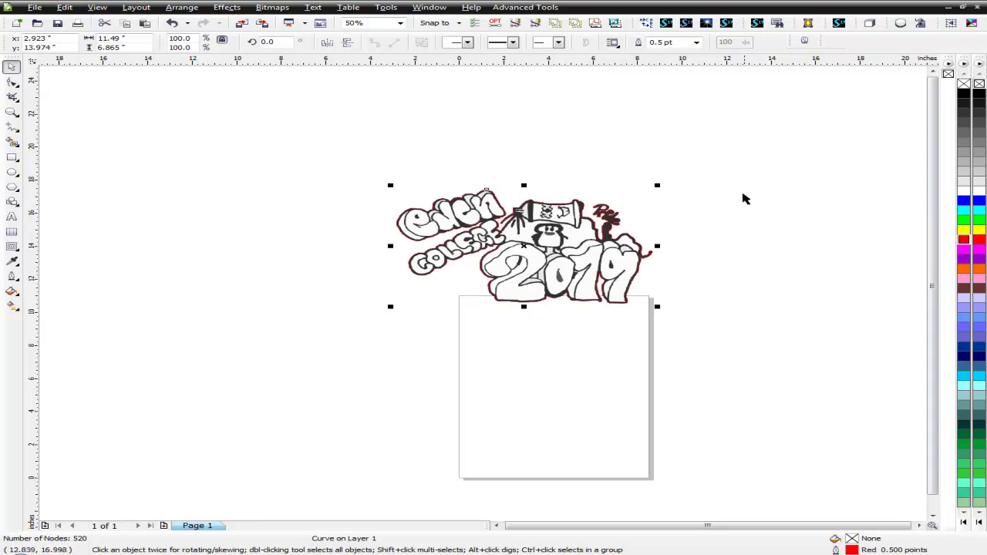
- Pull the red boundary off the artwork to inspect its shape and undo the move
{"action": "left_click", "coordinate": [383, 165]}
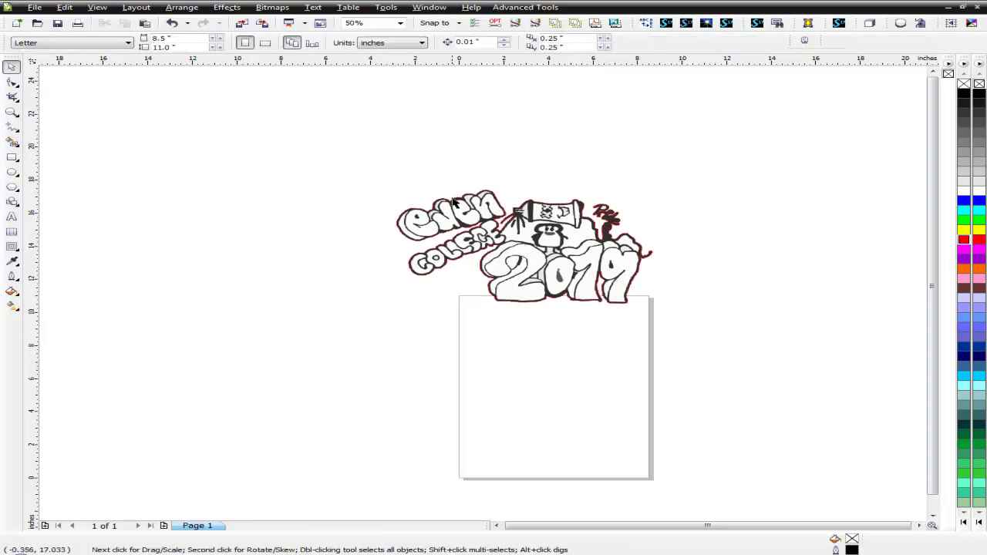
{"action": "left_click_drag", "start_coordinate": [452, 199], "coordinate": [177, 216]}
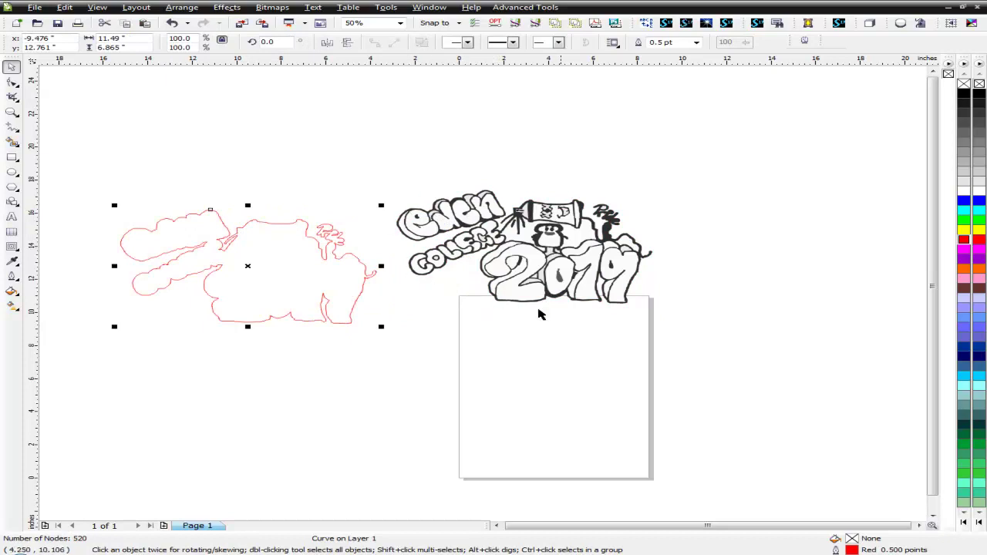
{"action": "key", "text": "ctrl+z"}
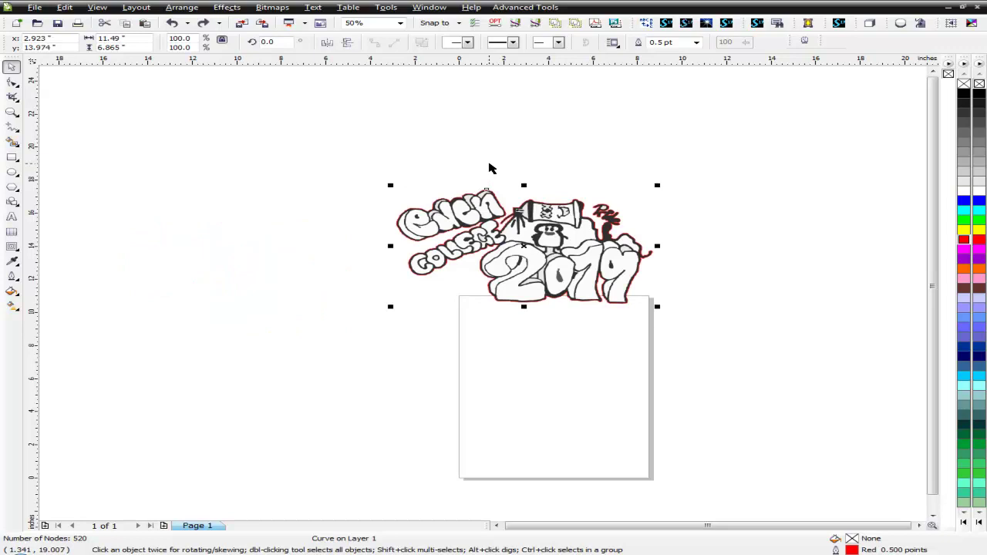
- Apply a one-step outside contour to the red boundary with an offset of 0.3 inch
{"action": "left_click", "coordinate": [11, 246]}
{"action": "left_click", "coordinate": [58, 264]}
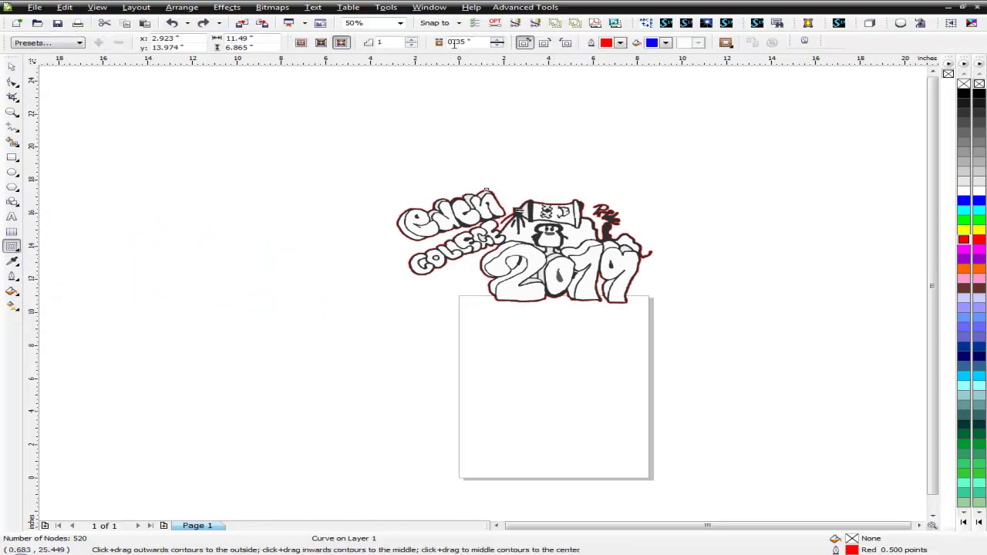
{"action": "left_click", "coordinate": [341, 42]}
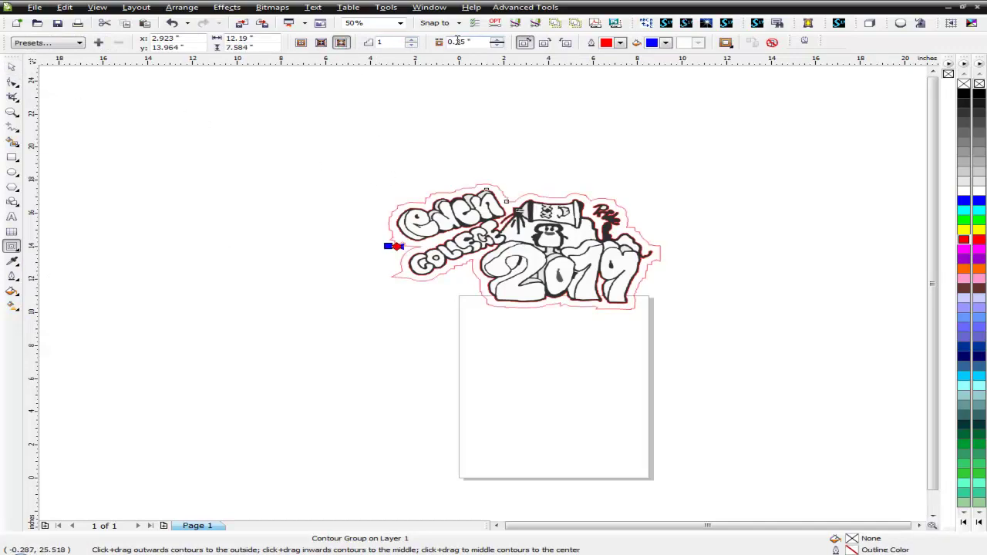
{"action": "left_click_drag", "start_coordinate": [457, 40], "coordinate": [463, 41]}
{"action": "type", "text": "3"}
{"action": "key", "text": "Return"}
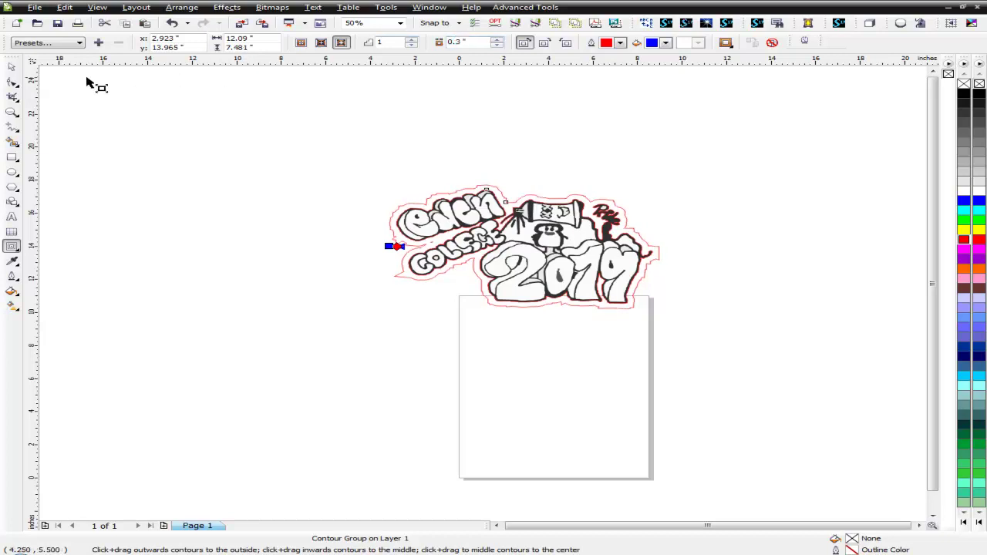
- Move the contour group off the artwork to an empty area below and left of it, and break it apart
{"action": "left_click", "coordinate": [12, 67]}
{"action": "left_click", "coordinate": [202, 140]}
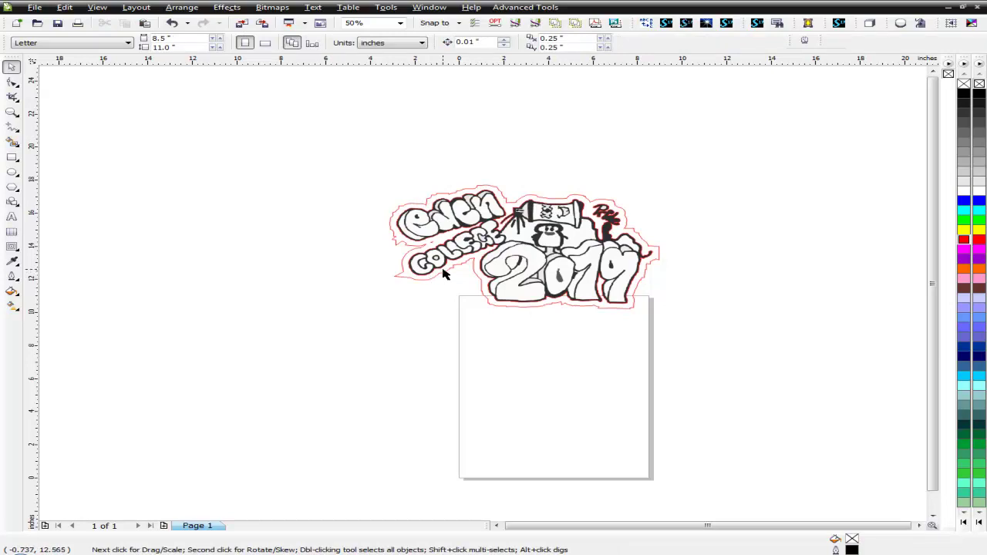
{"action": "left_click_drag", "start_coordinate": [443, 276], "coordinate": [261, 396]}
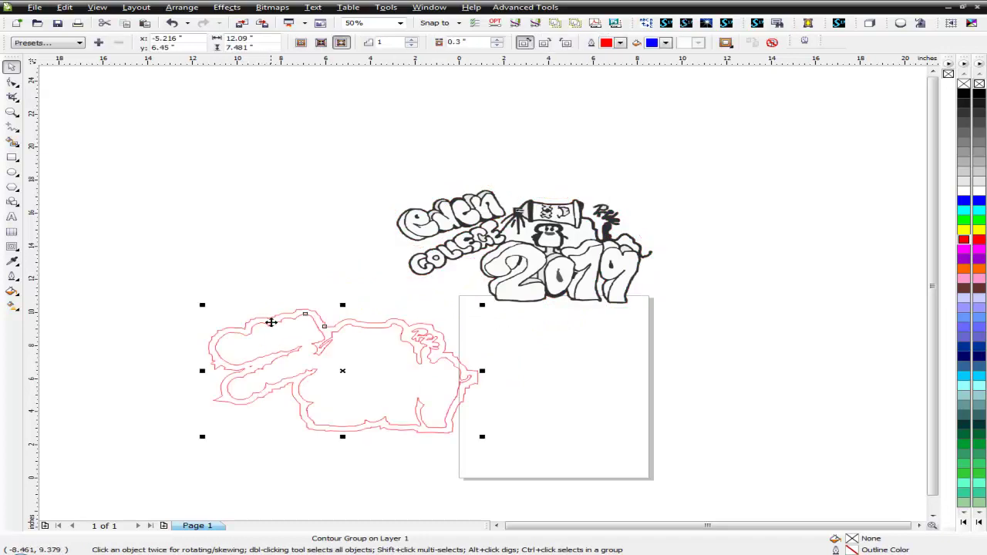
{"action": "right_click", "coordinate": [272, 320]}
{"action": "left_click", "coordinate": [277, 282]}
{"action": "right_click", "coordinate": [286, 315]}
{"action": "left_click", "coordinate": [318, 333]}
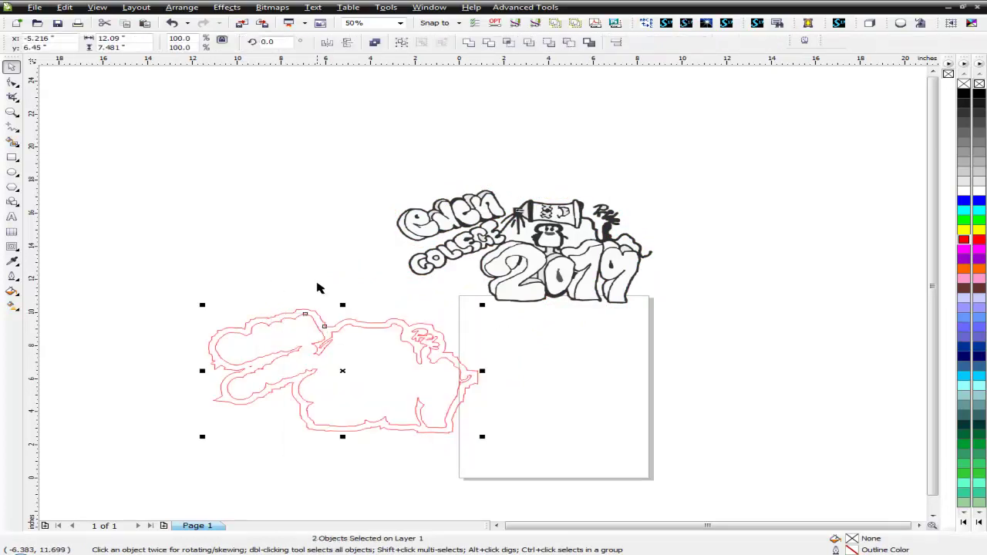
- Delete the inner red boundary curve, keeping only the outer contour
{"action": "left_click", "coordinate": [316, 298]}
{"action": "left_click", "coordinate": [306, 316]}
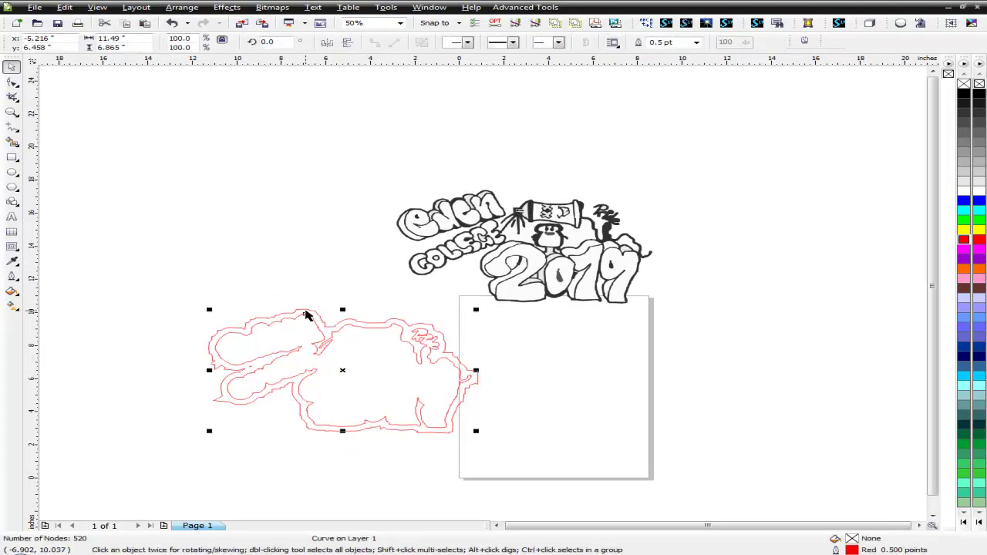
{"action": "key", "text": "Delete"}
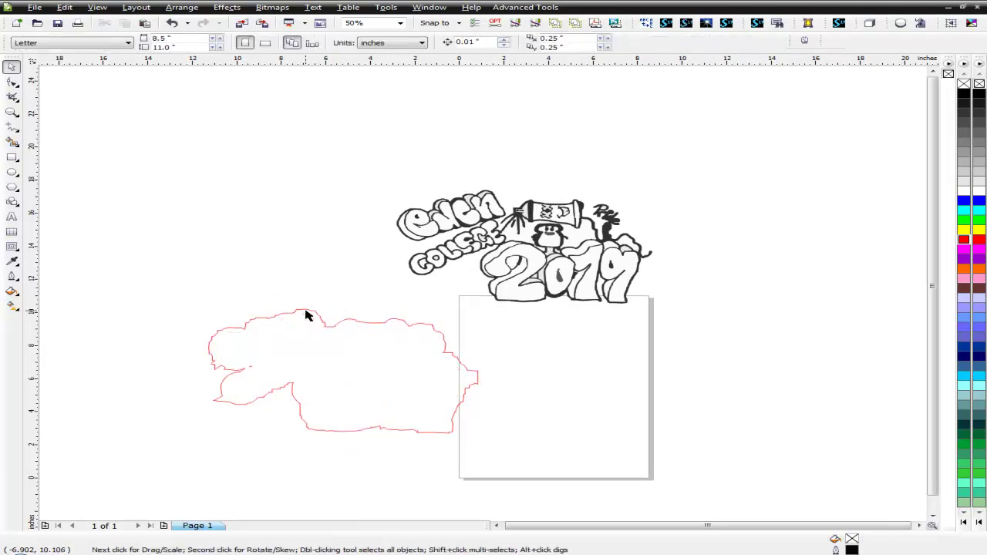
- Break the outer contour curve apart and delete the tiny stray piece near its notch
{"action": "left_click", "coordinate": [250, 369]}
{"action": "scroll", "coordinate": [255, 366], "scroll_direction": "up", "scroll_amount": 1}
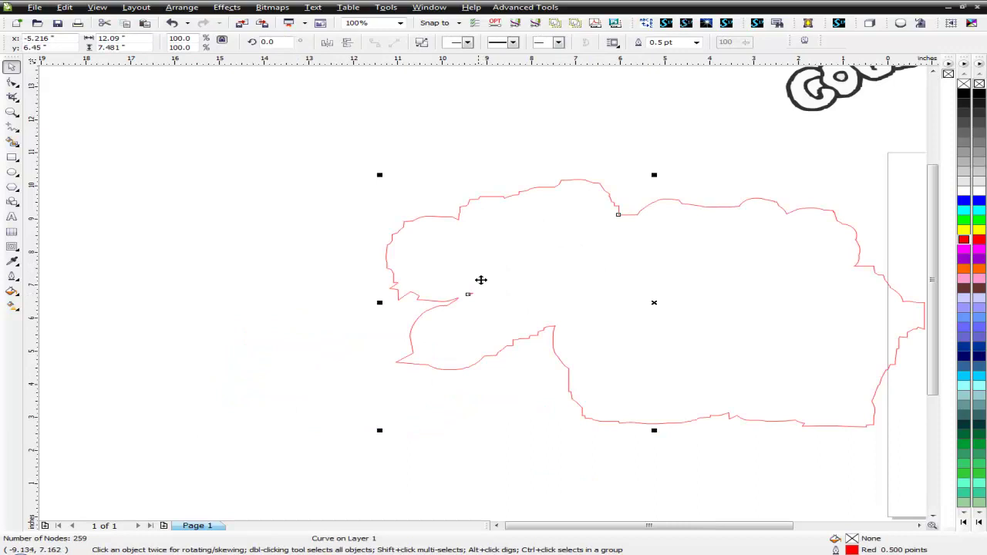
{"action": "right_click", "coordinate": [468, 205]}
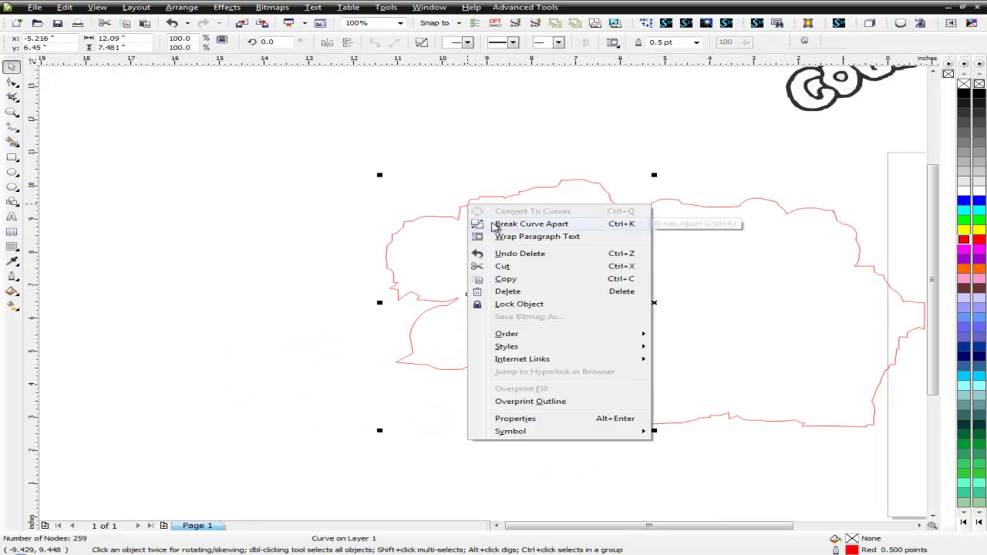
{"action": "left_click", "coordinate": [495, 224]}
{"action": "left_click_drag", "start_coordinate": [357, 286], "coordinate": [539, 324]}
{"action": "key", "text": "Delete"}
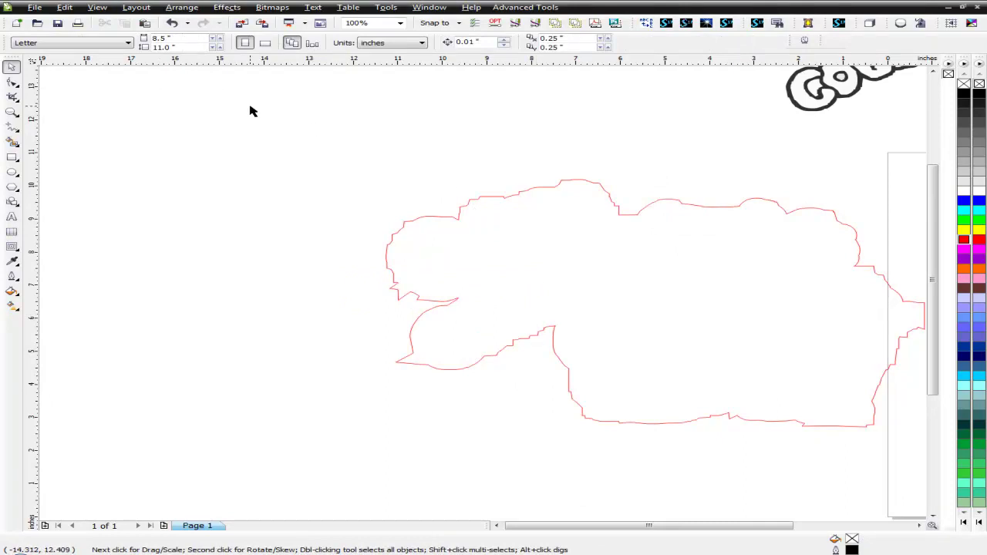
{"action": "scroll", "coordinate": [300, 135], "scroll_direction": "down", "scroll_amount": 1}
{"action": "scroll", "coordinate": [484, 299], "scroll_direction": "down", "scroll_amount": 1}
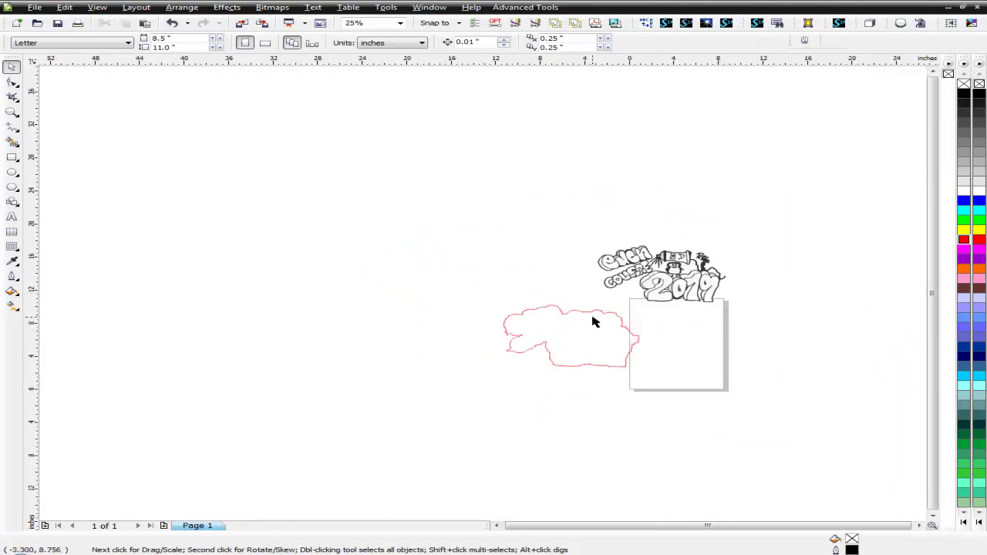
- Move the red contour further below the artwork and group all the traced artwork objects
{"action": "left_click_drag", "start_coordinate": [589, 316], "coordinate": [636, 362]}
{"action": "left_click_drag", "start_coordinate": [556, 210], "coordinate": [810, 322]}
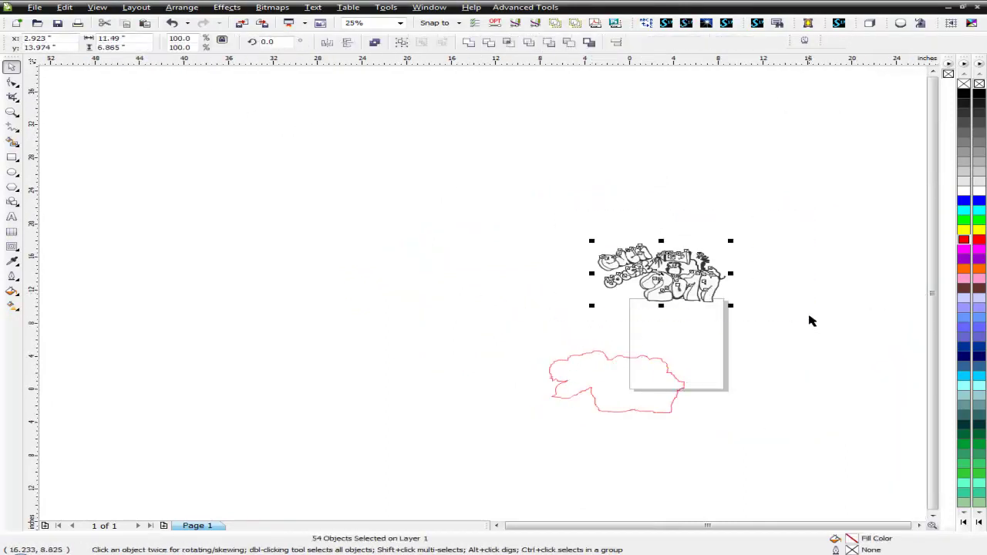
{"action": "key", "text": "ctrl+g"}
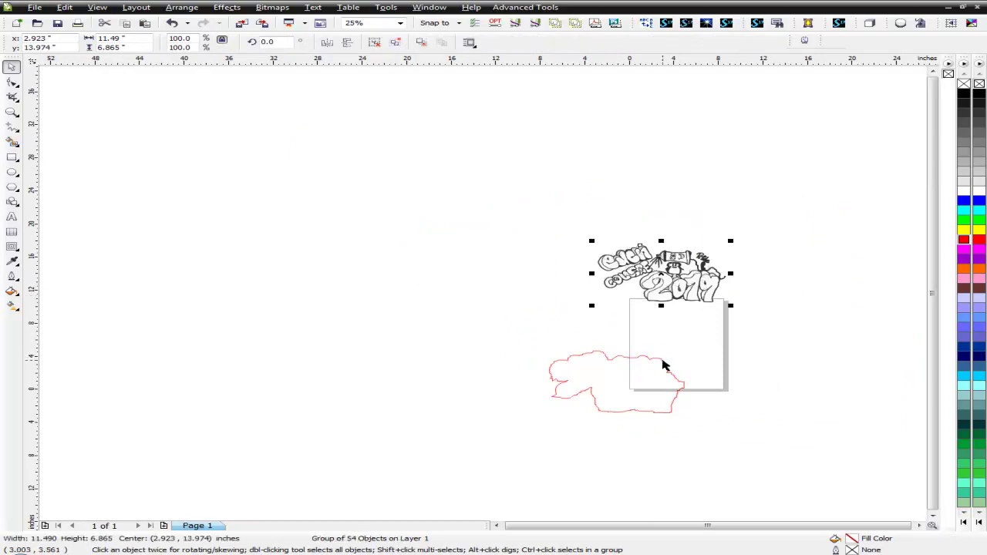
- Align the top edge of the red contour with the top edge of the artwork group
{"action": "left_click", "coordinate": [667, 361]}
{"action": "left_click", "coordinate": [682, 295], "text": "shift"}
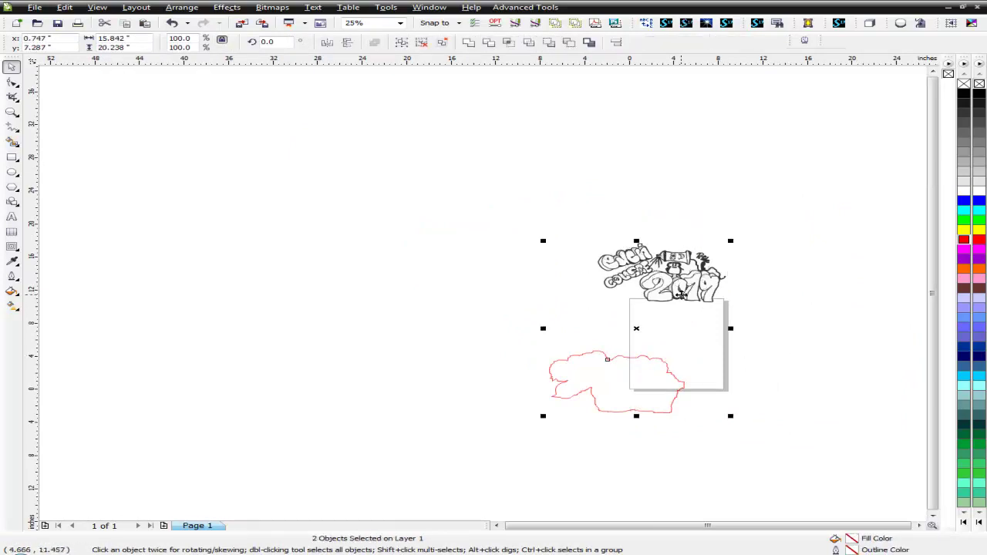
{"action": "key", "text": "t"}
{"action": "key", "text": "x"}
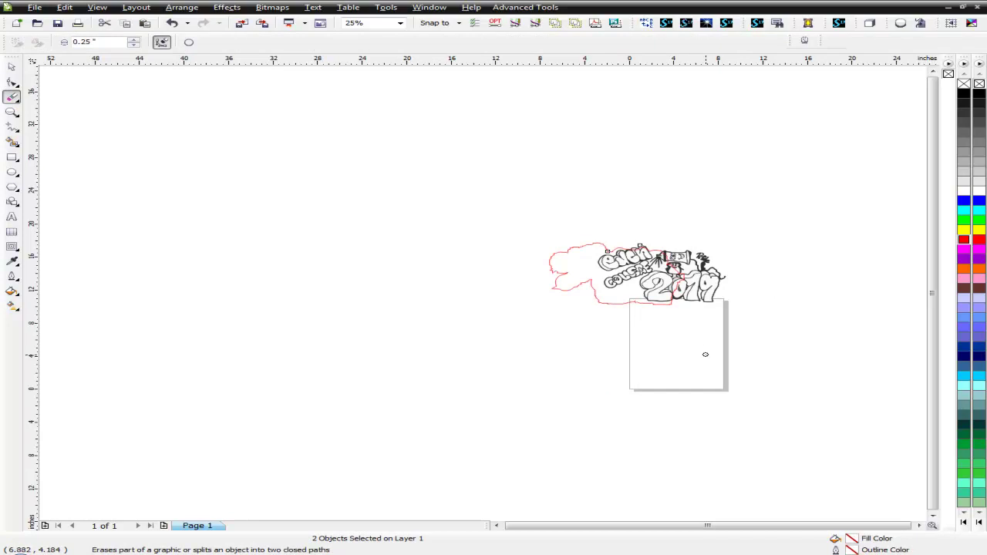
{"action": "left_click", "coordinate": [705, 354]}
{"action": "left_click", "coordinate": [586, 296]}
{"action": "left_click", "coordinate": [486, 199]}
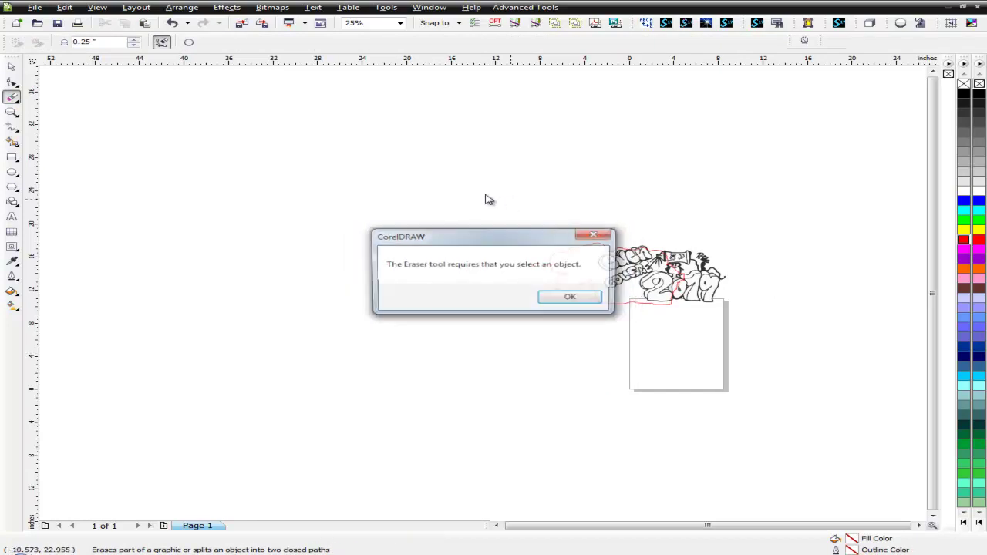
{"action": "left_click", "coordinate": [569, 296]}
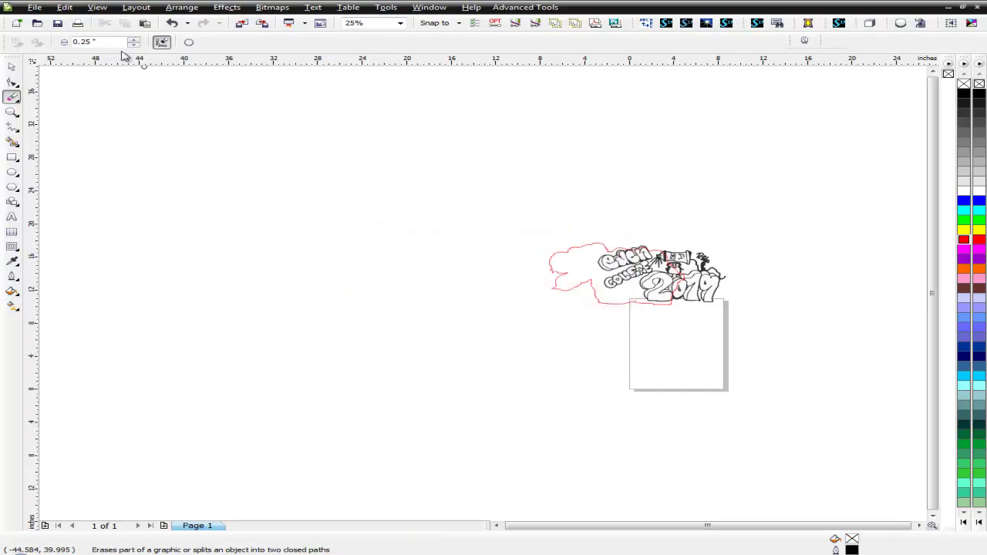
- Center the red contour on the artwork group both ways and move the two together down onto the page
{"action": "left_click", "coordinate": [12, 67]}
{"action": "left_click_drag", "start_coordinate": [529, 177], "coordinate": [795, 393]}
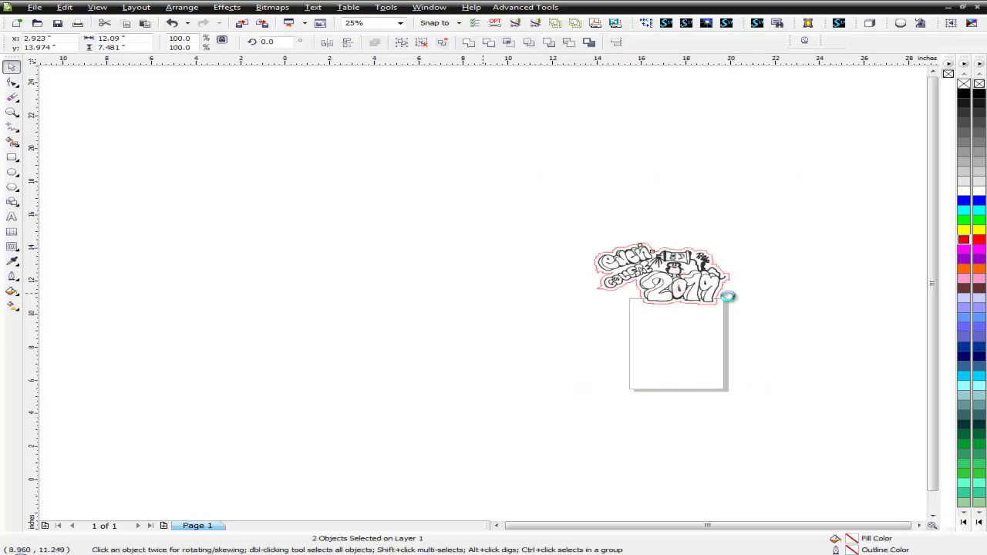
{"action": "scroll", "coordinate": [729, 301], "scroll_direction": "up", "scroll_amount": 1}
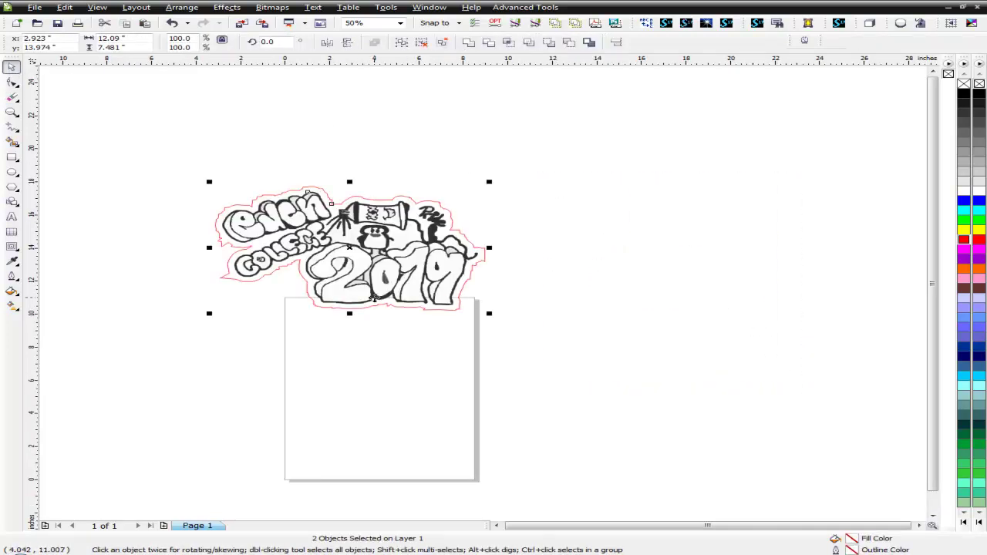
{"action": "left_click_drag", "start_coordinate": [376, 297], "coordinate": [402, 359]}
{"action": "left_click", "coordinate": [432, 396]}
- Delete the nodes forming the sharp spikes on the contour's left side, below the lower word and beside the notch under the upper word
{"action": "scroll", "coordinate": [317, 356], "scroll_direction": "up", "scroll_amount": 1}
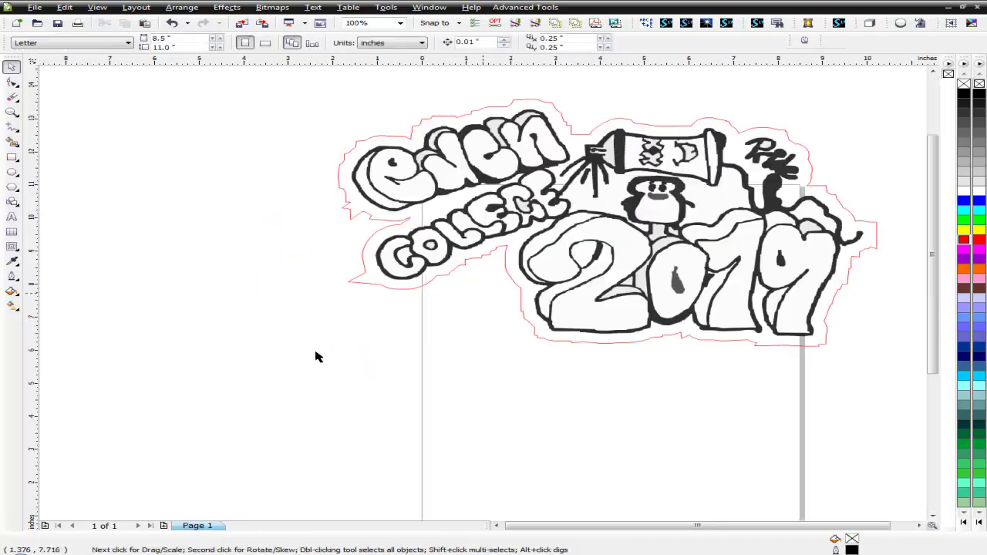
{"action": "left_click", "coordinate": [414, 289]}
{"action": "key", "text": "F10"}
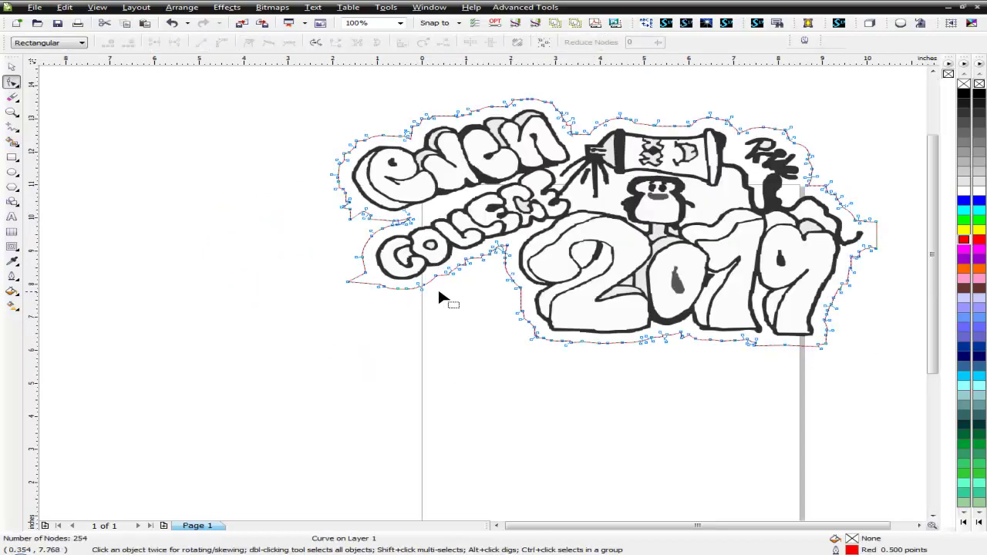
{"action": "double_click", "coordinate": [347, 284]}
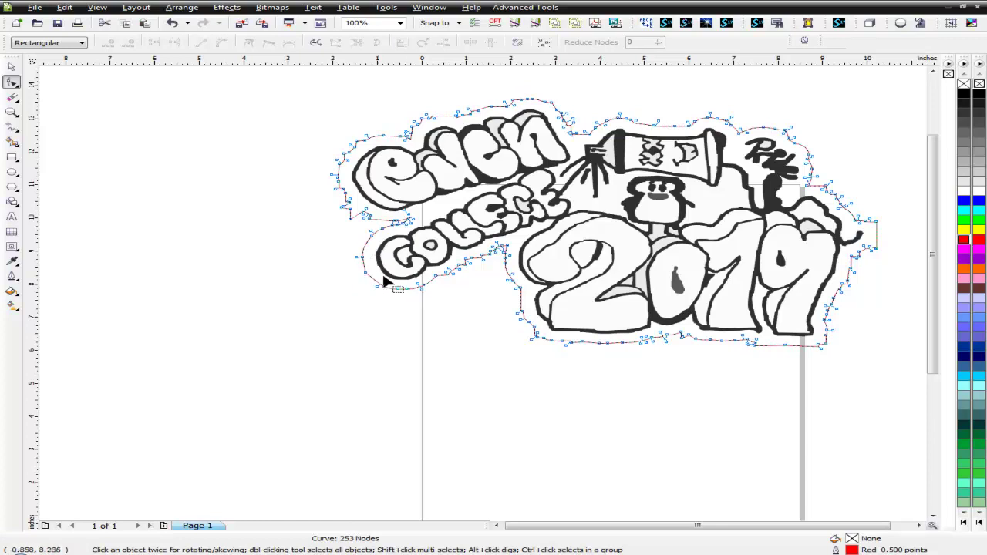
{"action": "double_click", "coordinate": [345, 215]}
{"action": "double_click", "coordinate": [344, 214]}
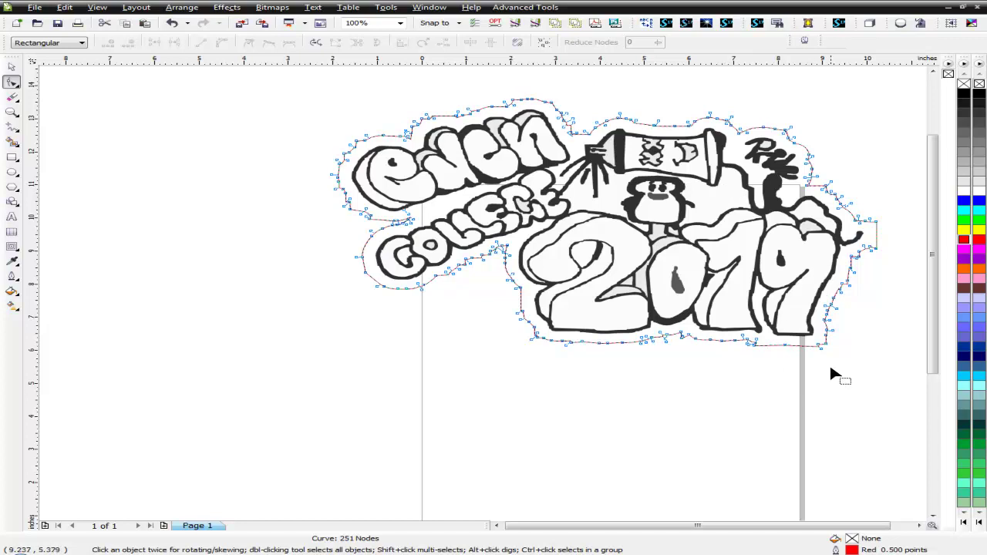
- Reduce the nodes along the contour's bottom edge below the 2019 lettering to smooth it
{"action": "left_click_drag", "start_coordinate": [806, 379], "coordinate": [451, 310]}
{"action": "left_click", "coordinate": [658, 41]}
{"action": "left_click_drag", "start_coordinate": [662, 59], "coordinate": [691, 61]}
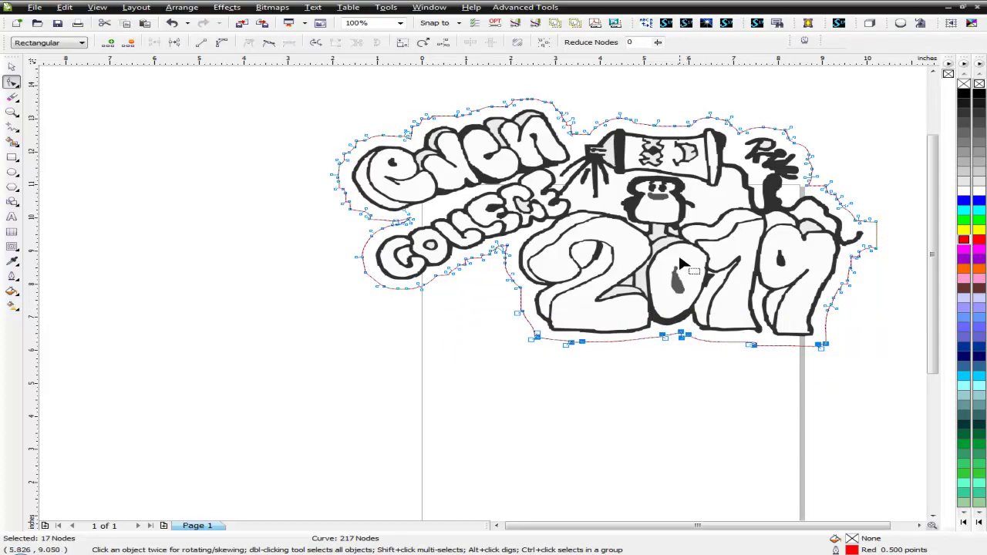
- Reduce the nodes along the contour's lower-left stretch below the lower word, with a Reduce Nodes value of 30
{"action": "left_click", "coordinate": [458, 326]}
{"action": "left_click_drag", "start_coordinate": [549, 364], "coordinate": [333, 238]}
{"action": "left_click", "coordinate": [657, 41]}
{"action": "left_click_drag", "start_coordinate": [655, 61], "coordinate": [677, 60]}
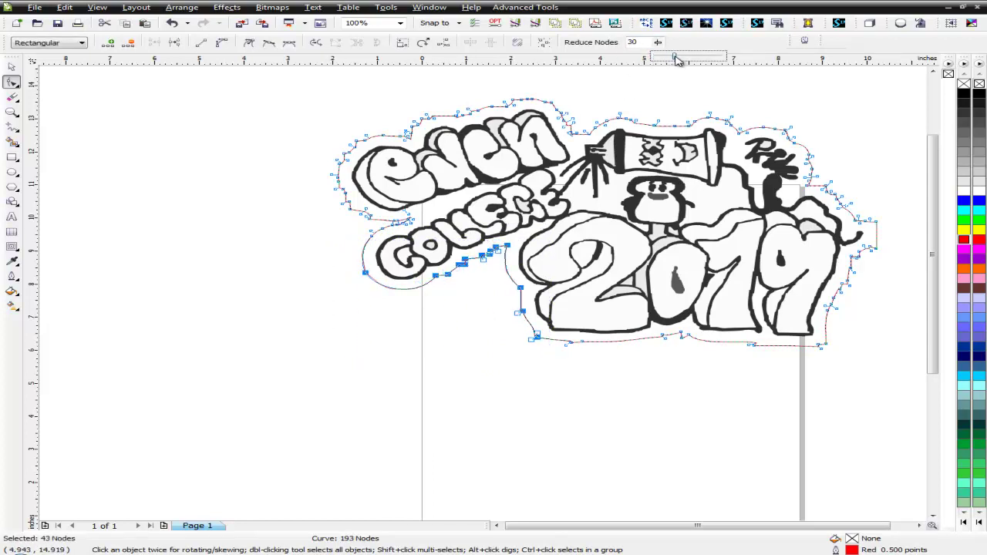
- Reduce the nodes along the contour's upper-left stretch around the upper word
{"action": "left_click_drag", "start_coordinate": [267, 101], "coordinate": [419, 198]}
{"action": "left_click_drag", "start_coordinate": [250, 75], "coordinate": [610, 222]}
{"action": "left_click", "coordinate": [659, 48]}
{"action": "left_click_drag", "start_coordinate": [659, 58], "coordinate": [702, 62]}
- Reduce the nodes along the contour's upper-right stretch above the spray can and small lettering
{"action": "left_click_drag", "start_coordinate": [589, 98], "coordinate": [890, 216]}
{"action": "left_click", "coordinate": [658, 42]}
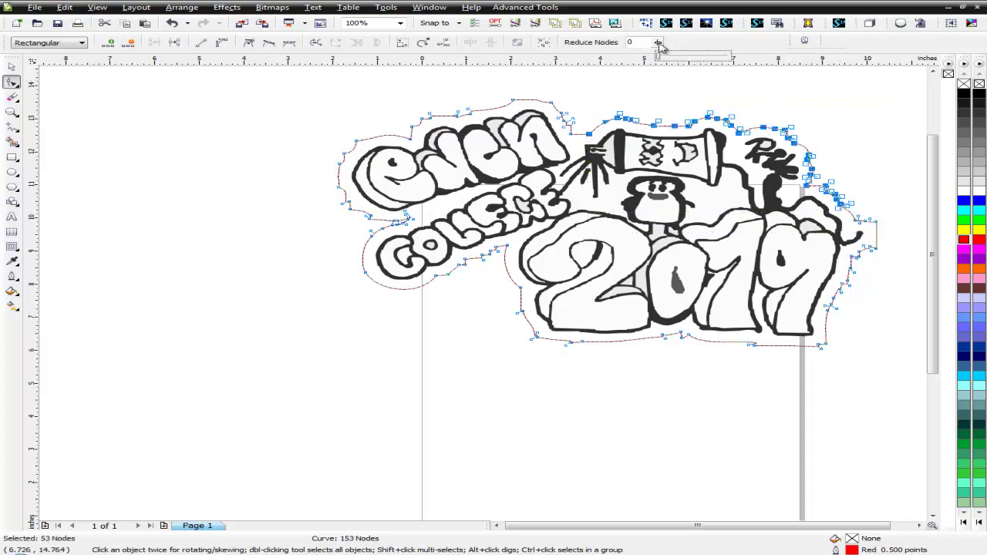
{"action": "left_click_drag", "start_coordinate": [664, 59], "coordinate": [698, 61]}
{"action": "left_click", "coordinate": [816, 125]}
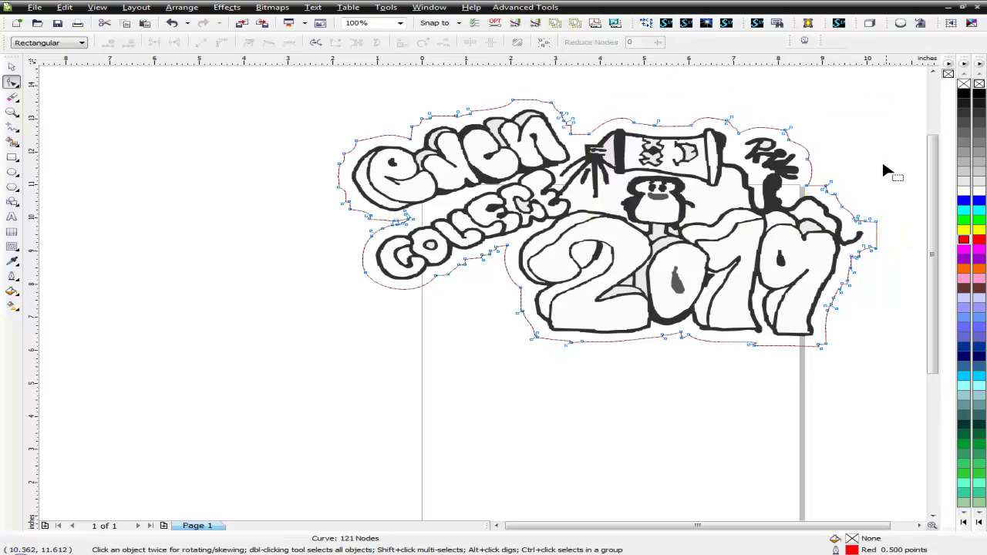
- Reduce the nodes along the contour's right side beside the 2019 lettering, then leave node editing and deselect the curve
{"action": "left_click_drag", "start_coordinate": [893, 152], "coordinate": [800, 351]}
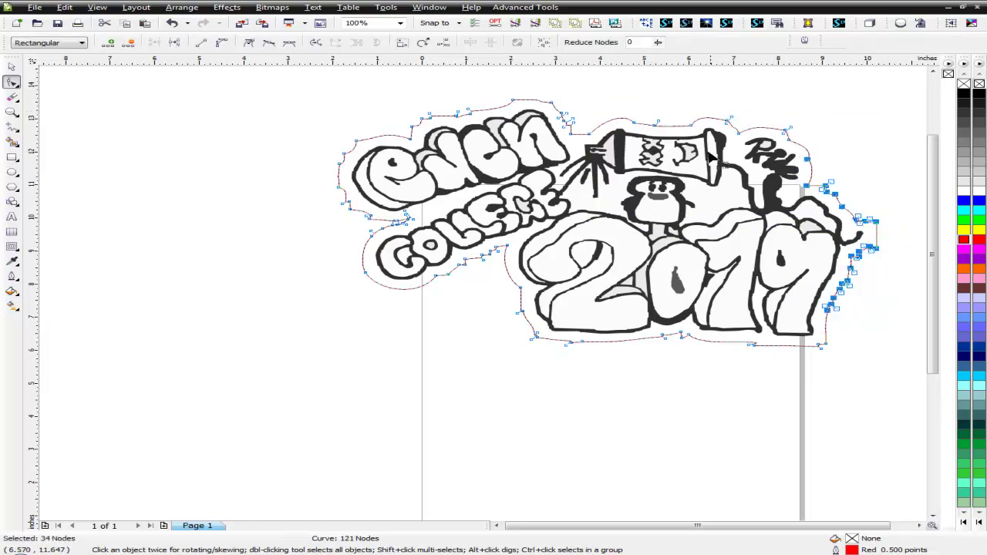
{"action": "left_click_drag", "start_coordinate": [659, 60], "coordinate": [690, 60]}
{"action": "left_click", "coordinate": [826, 123]}
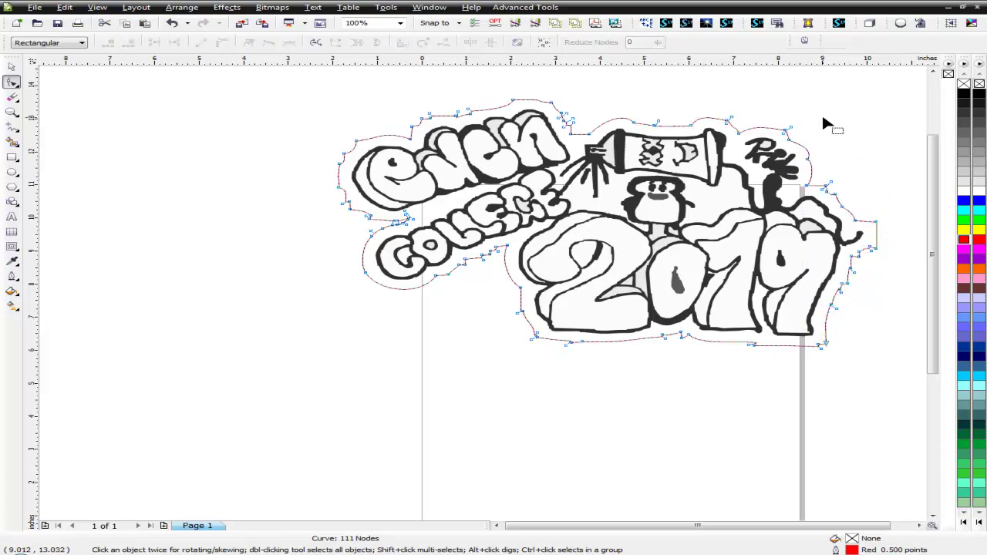
{"action": "left_click", "coordinate": [12, 67]}
{"action": "left_click", "coordinate": [77, 118]}
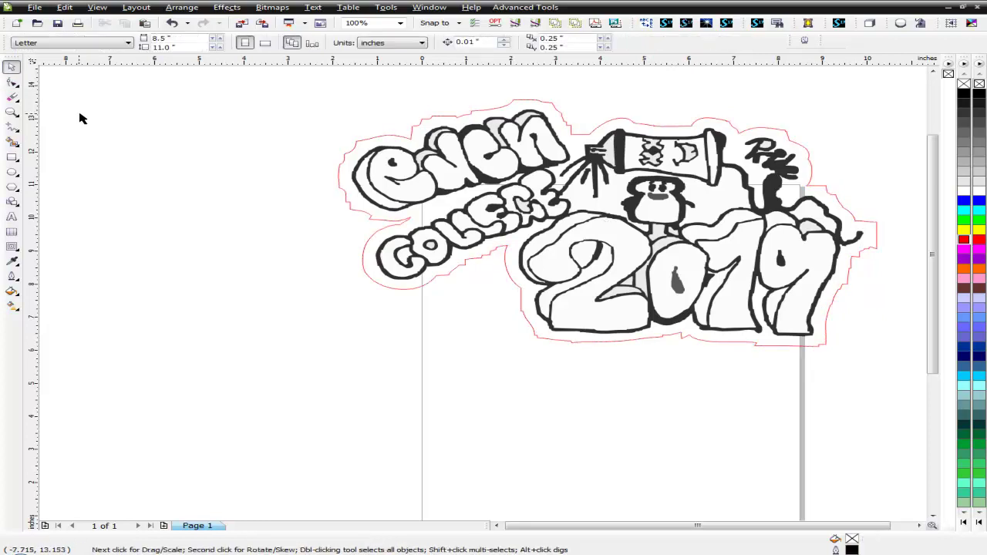